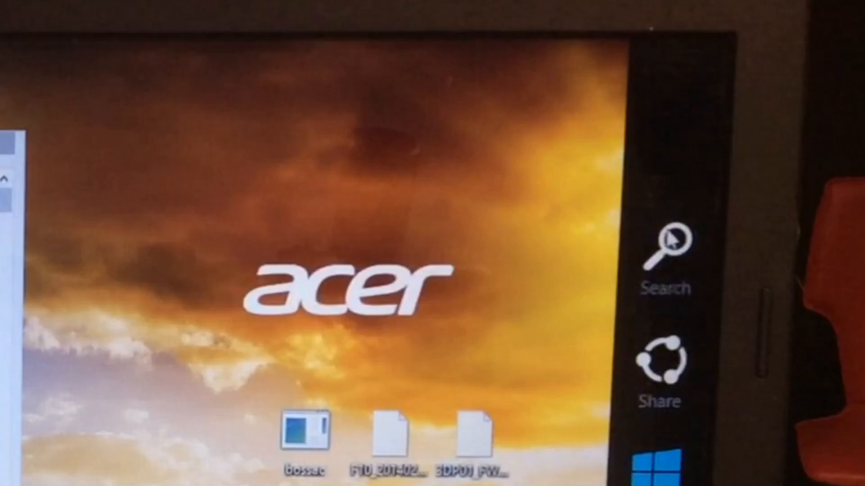
Step: Find the printer in Device Manager under Ports (COM & LPT) as Bossa Program Port (COM10)
click(667, 240)
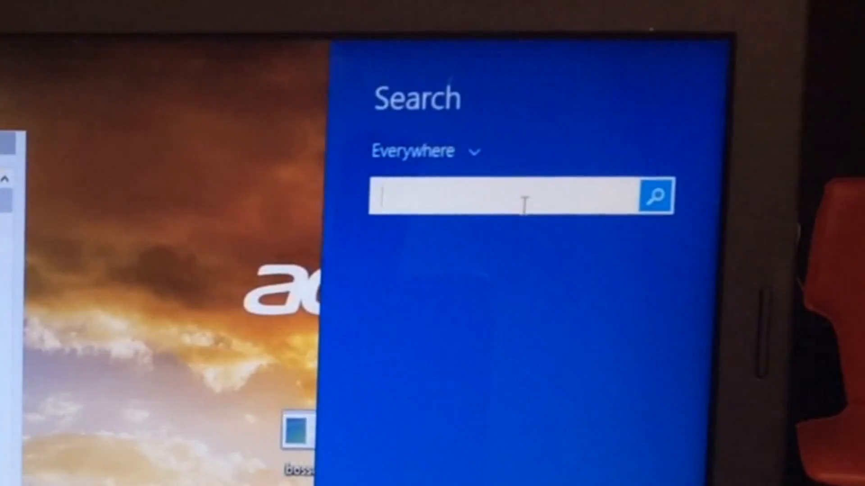
text(device manag)
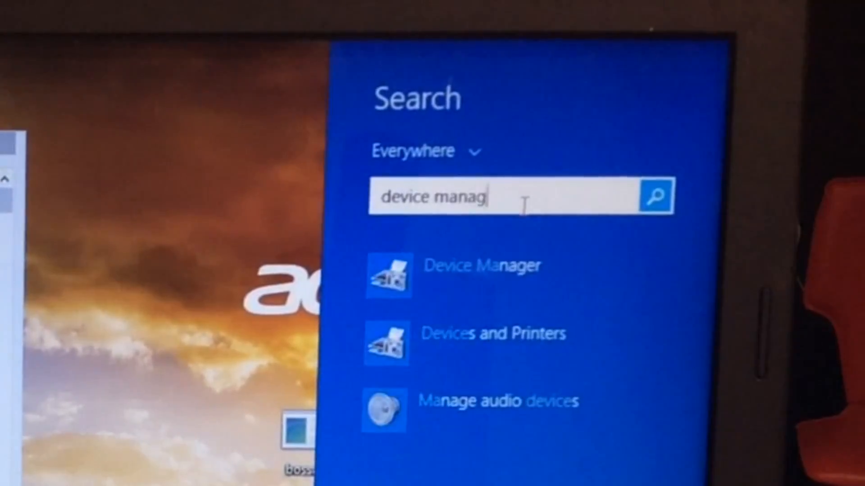
text(er)
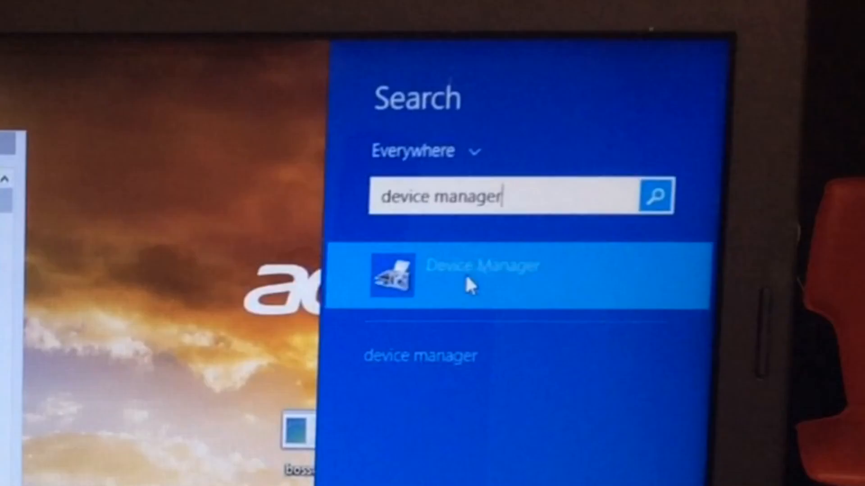
click(466, 273)
click(121, 293)
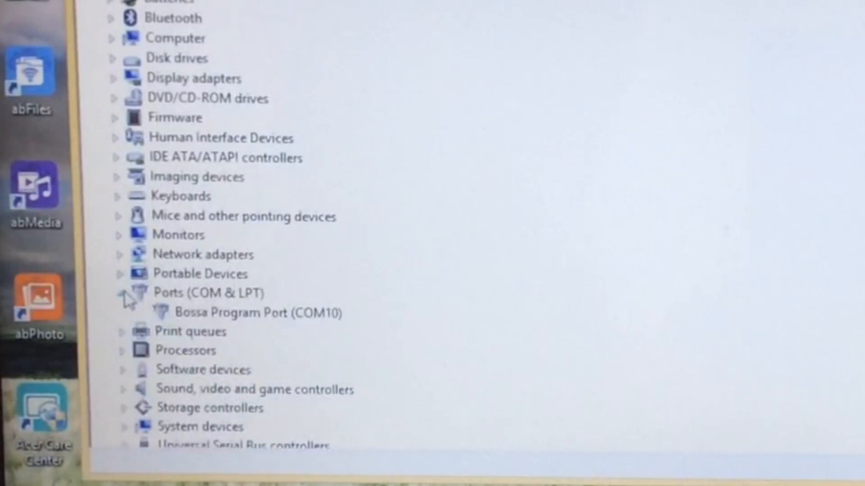
click(317, 317)
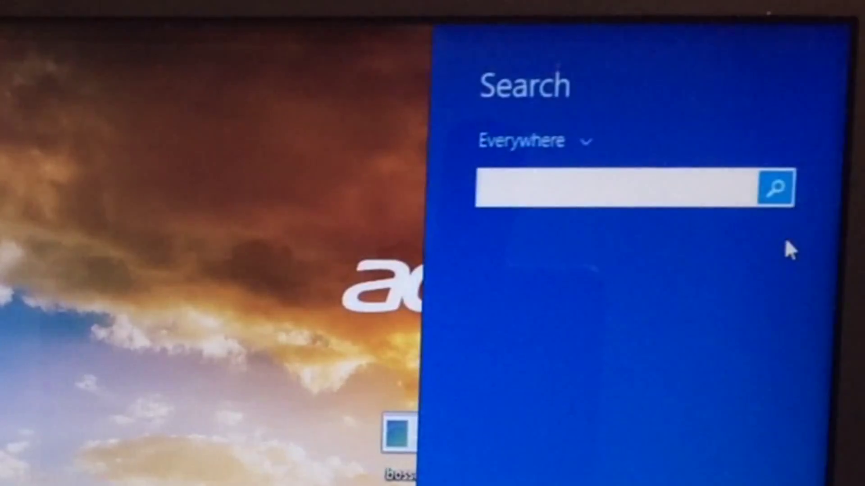
text(cmd)
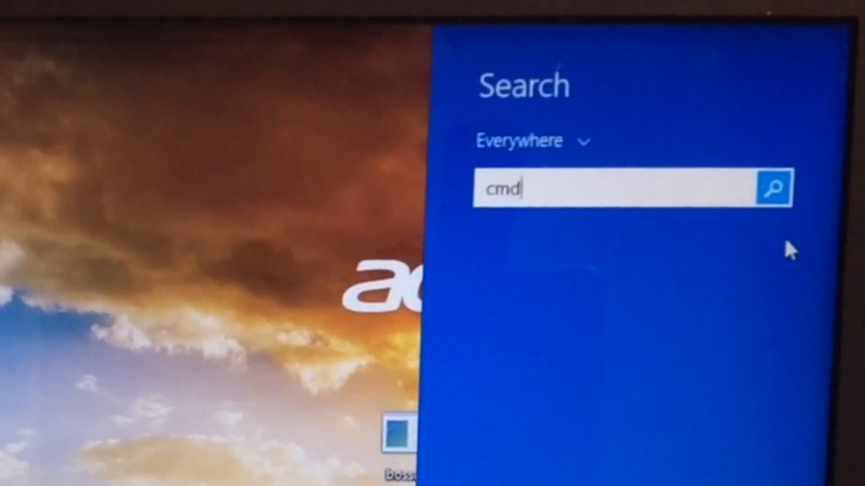
Step: Launch Command Prompt and change the working folder to the Desktop for the bossac command
key(Return)
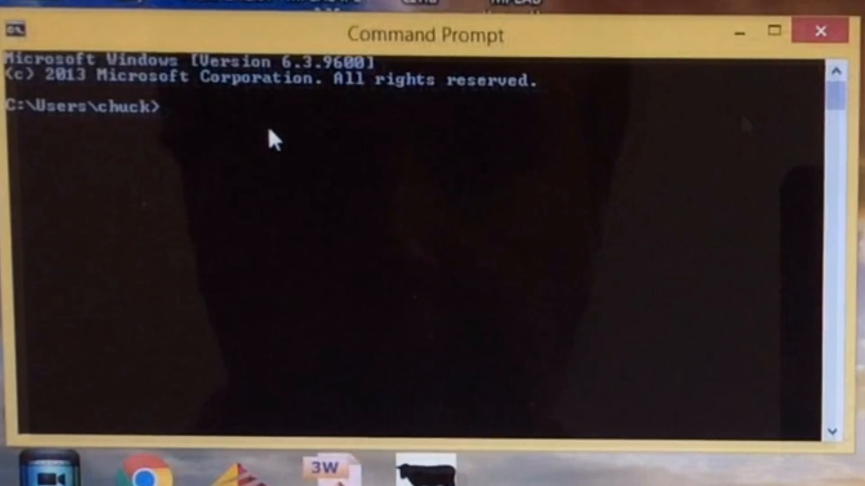
text(cd desktop)
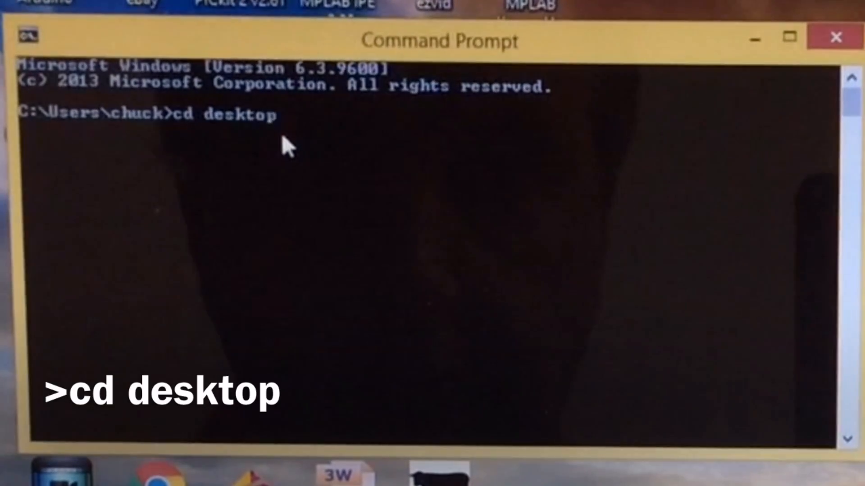
key(Return)
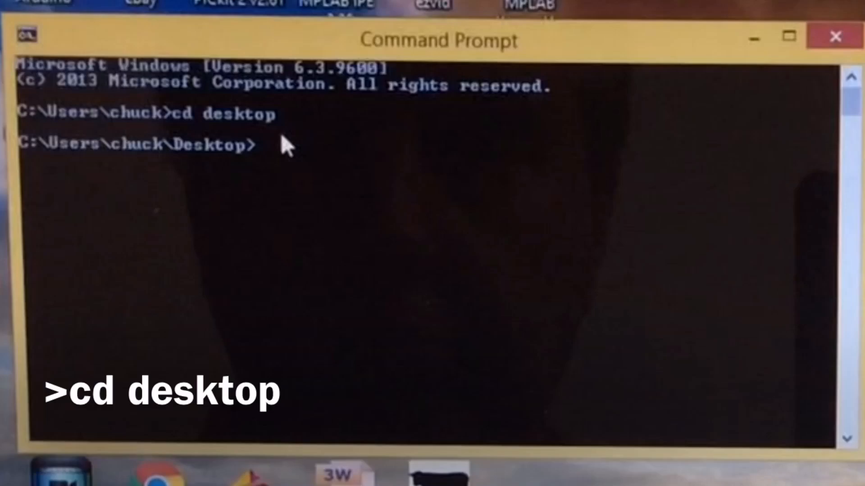
text(bossac)
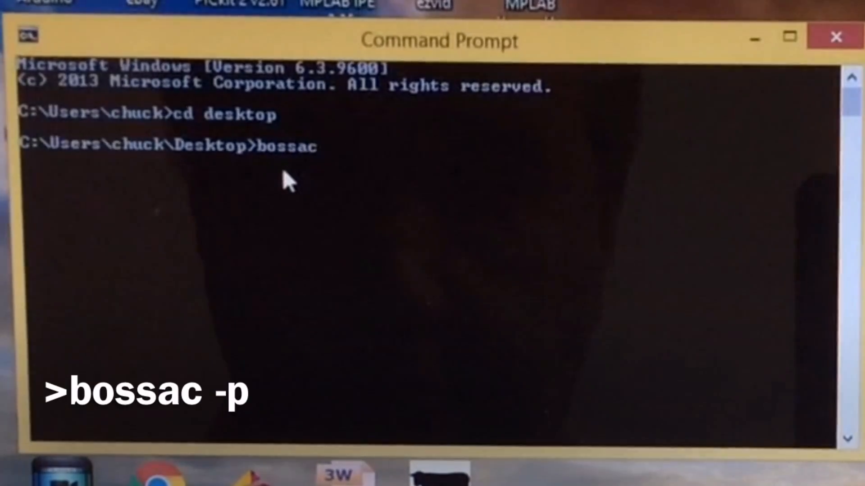
text( -)
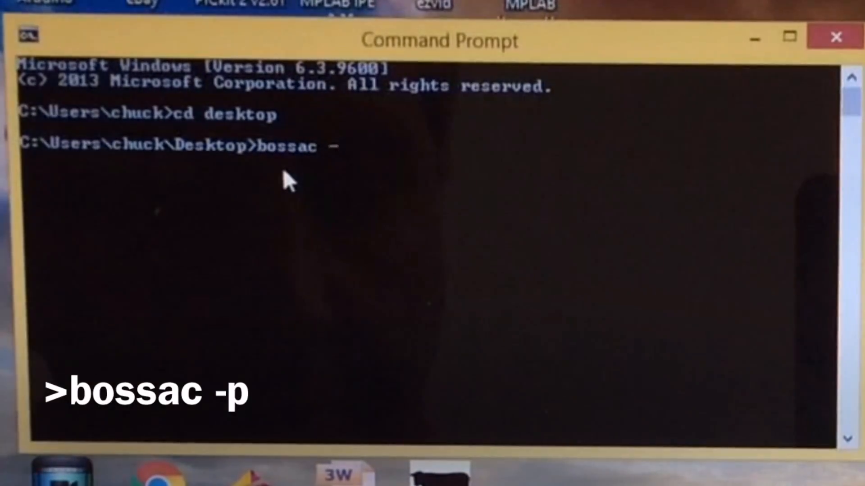
text(p )
text(COM)
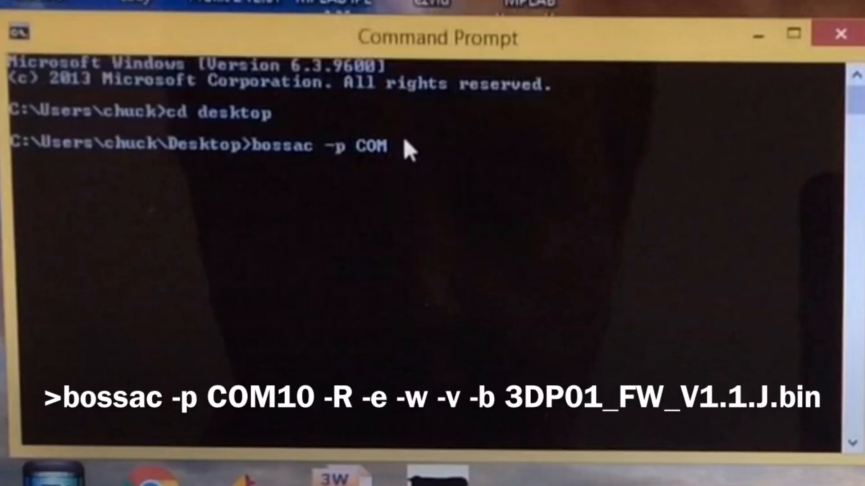
text(10)
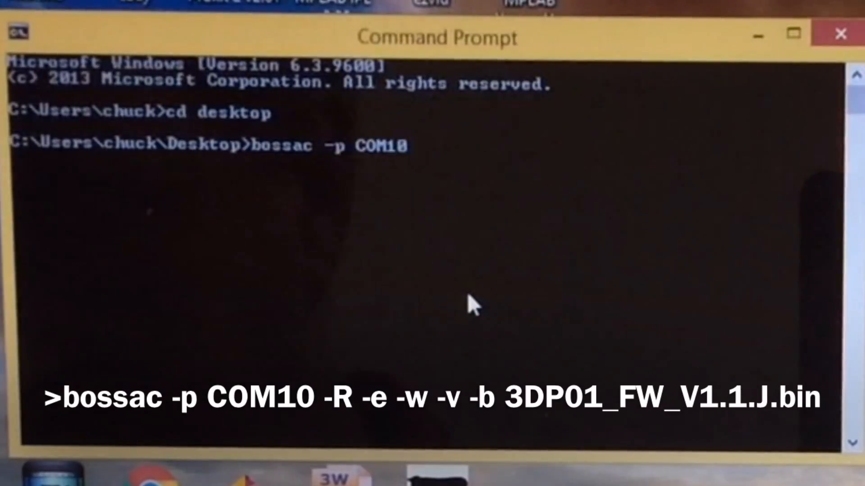
text( -R)
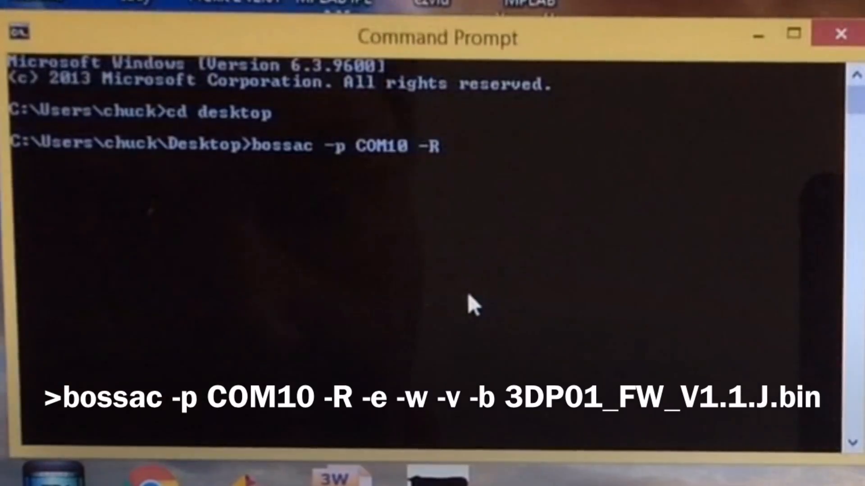
text( -e -w)
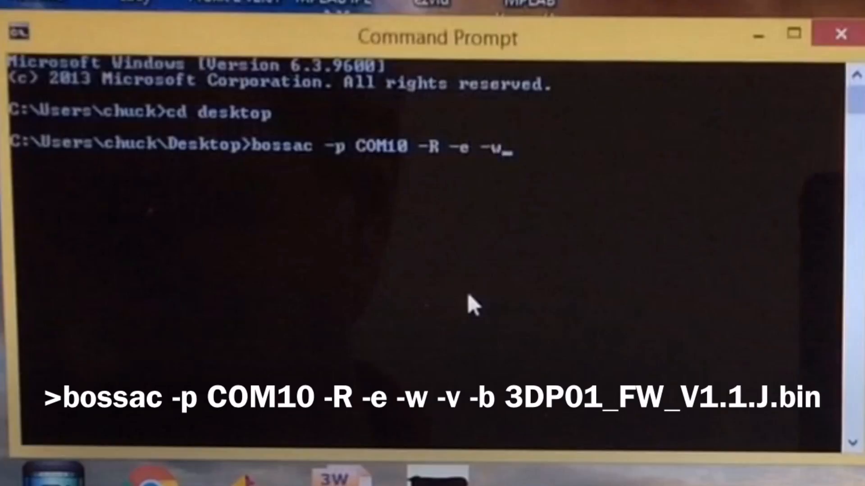
text( -v -b)
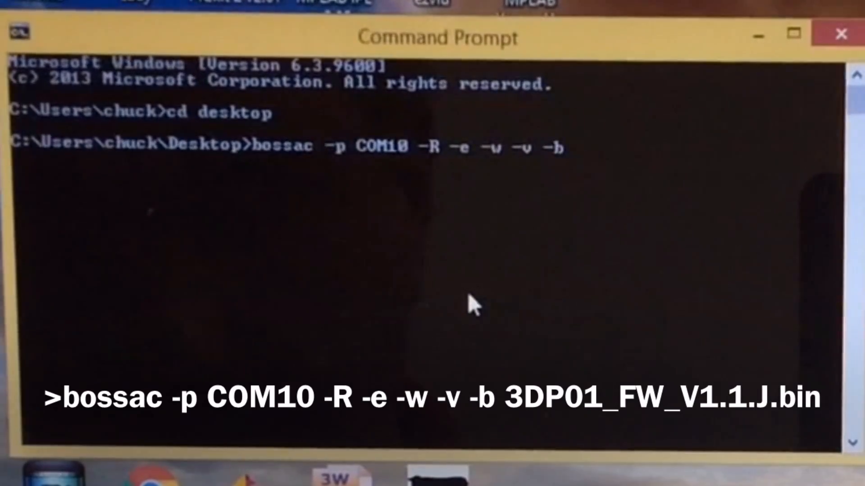
text( 3DP01)
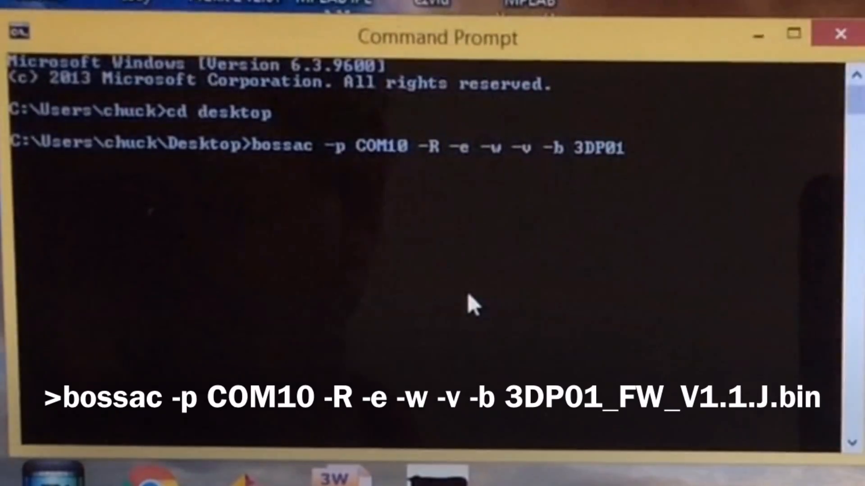
text(_FW_)
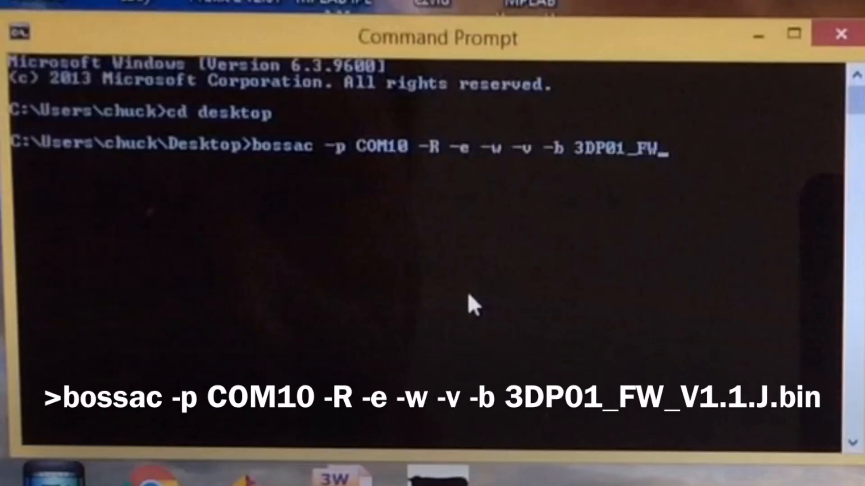
text(V1.)
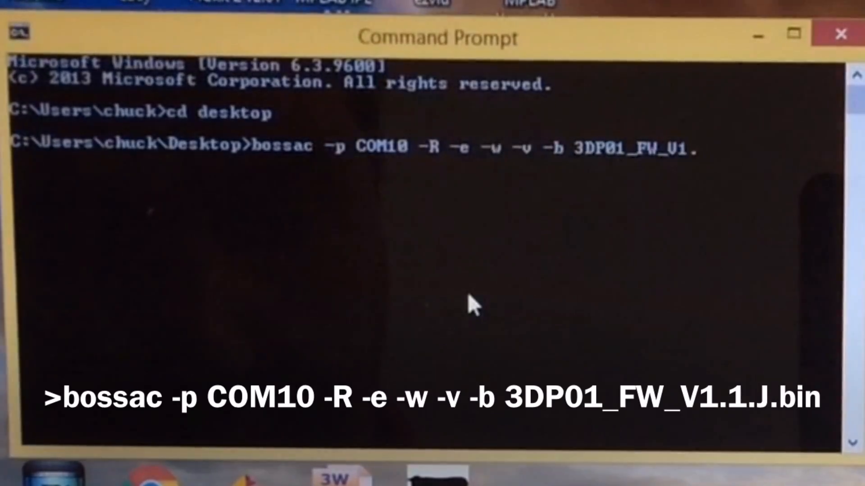
text(1.J.)
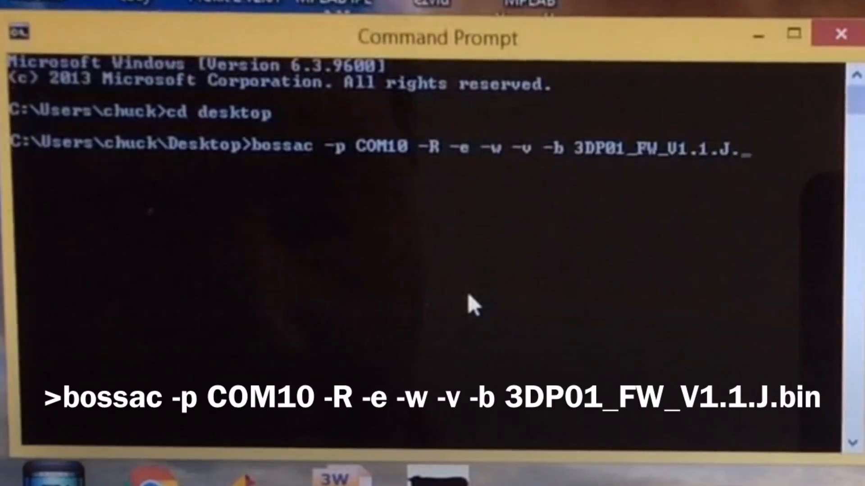
text(bin)
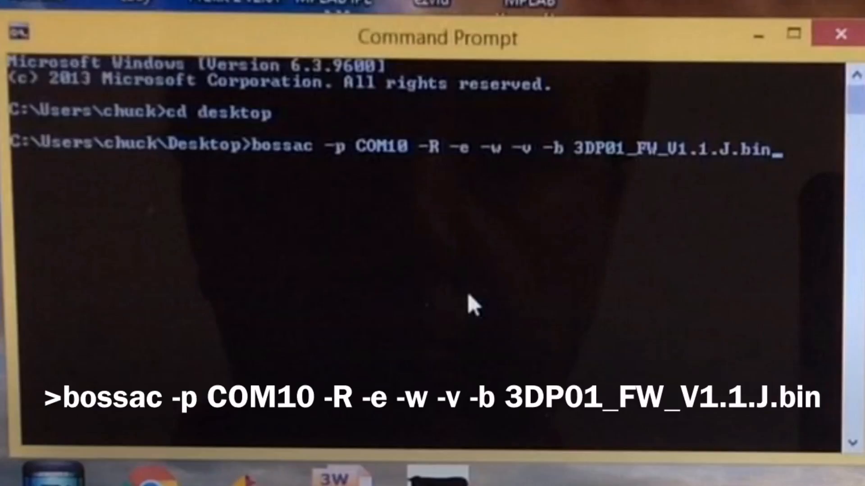
Step: Run bossac to erase, write and verify 3DP01_FW_V1.1.J.bin over COM10
key(Return)
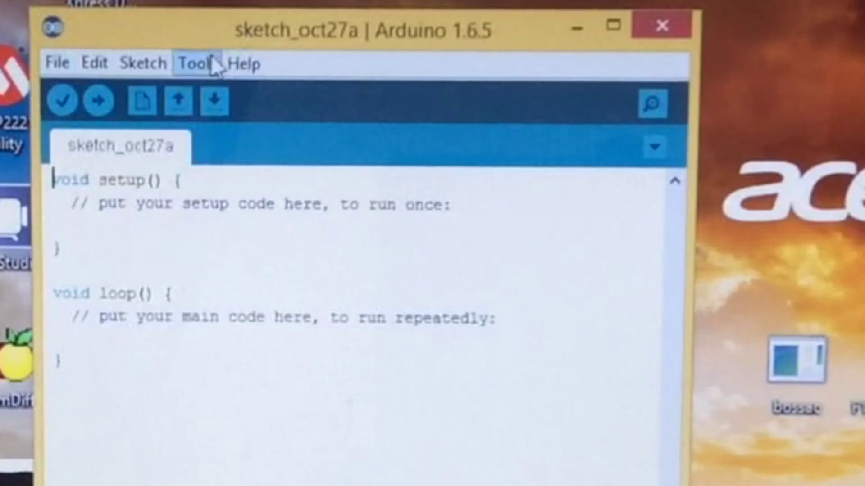
Step: From the COM9 Serial Monitor send DAVERD, then the DAVSSN_3D serial-number command, getting DAVSSN_ACK back
click(196, 63)
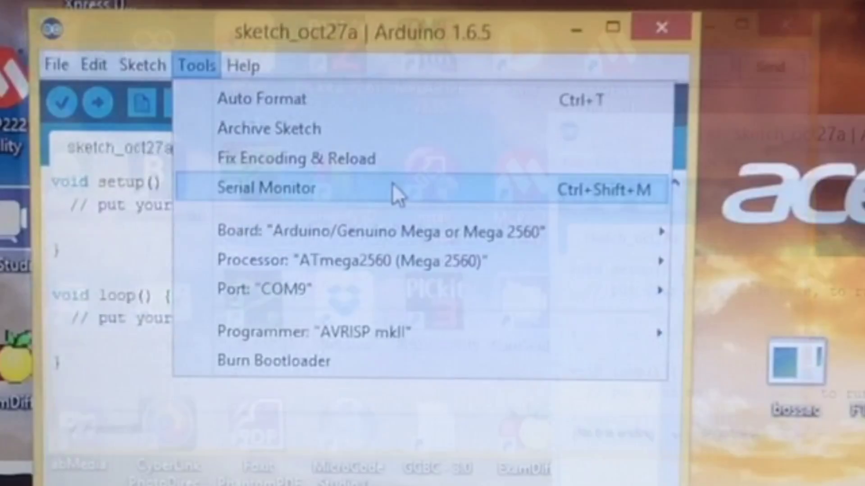
click(392, 188)
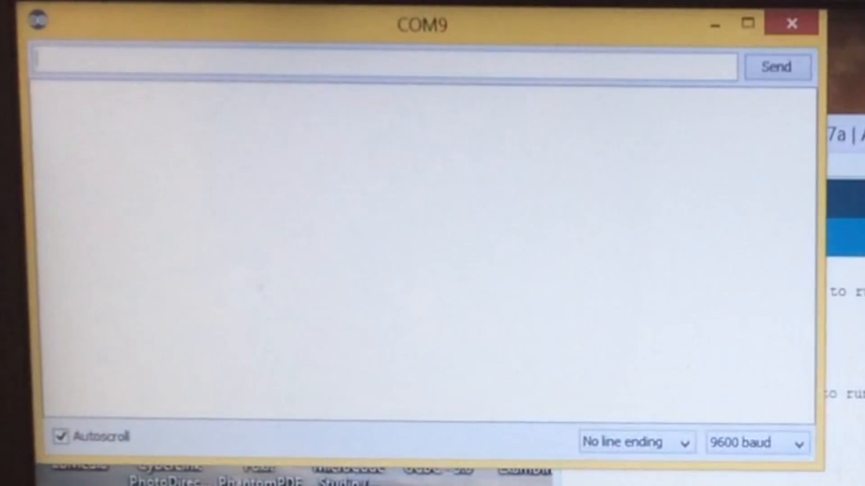
text(DAVERD)
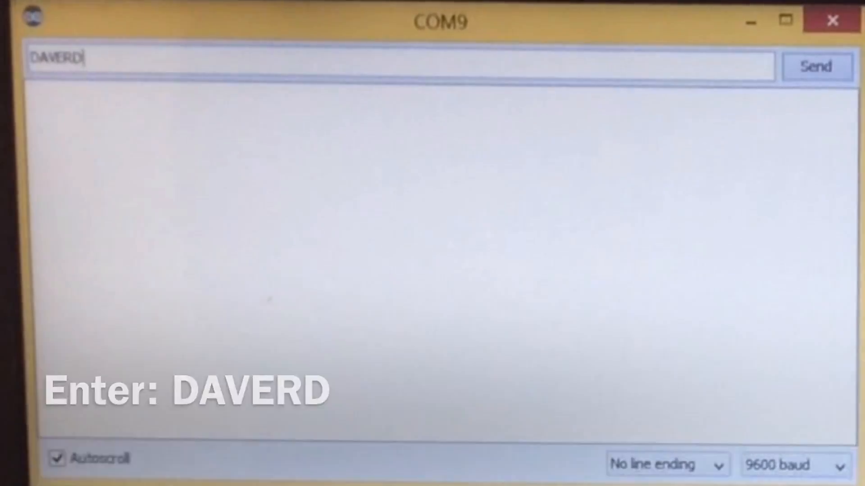
click(816, 66)
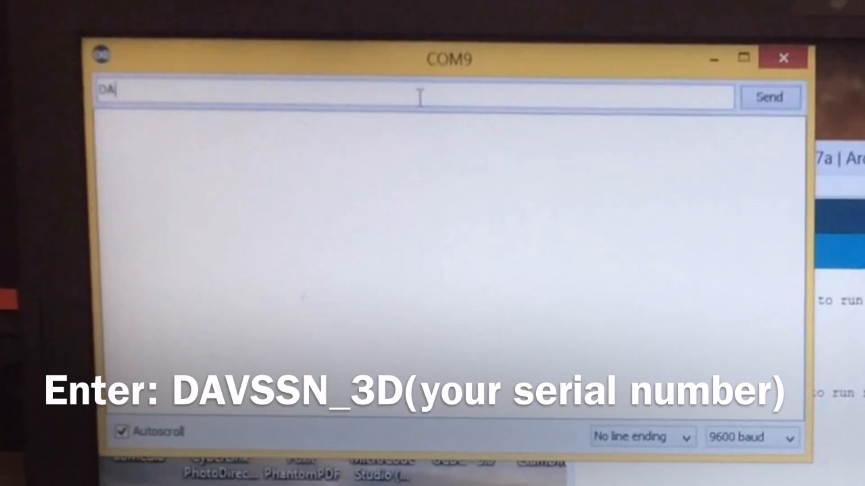
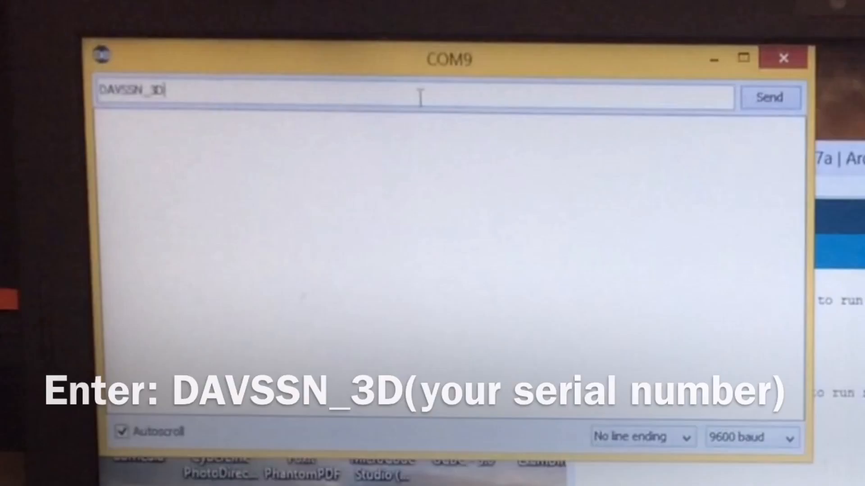
click(770, 97)
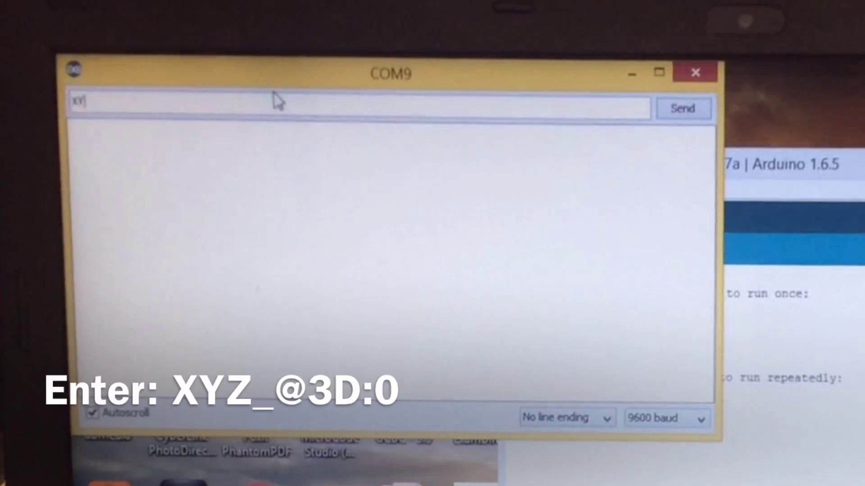
text(Z_)
text(@3D:0)
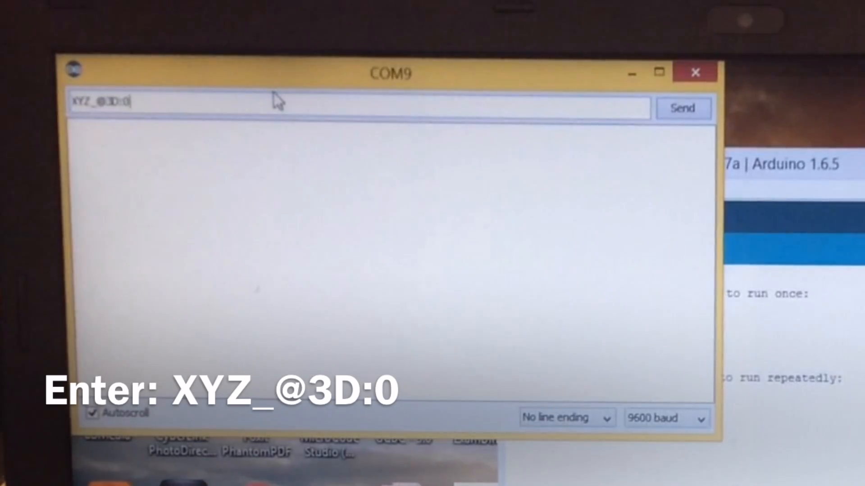
Step: Send XYZ_@3D:0 to read back model daVinciF10, firmware 1.1.J, protocol 2
click(681, 108)
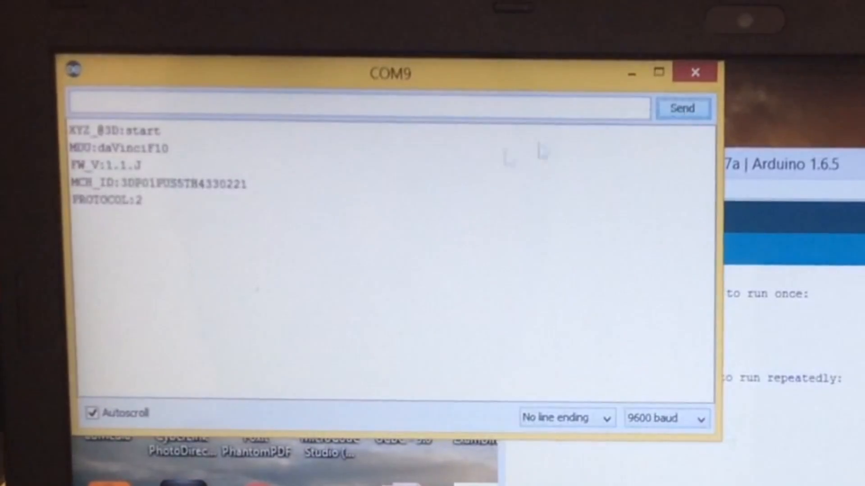